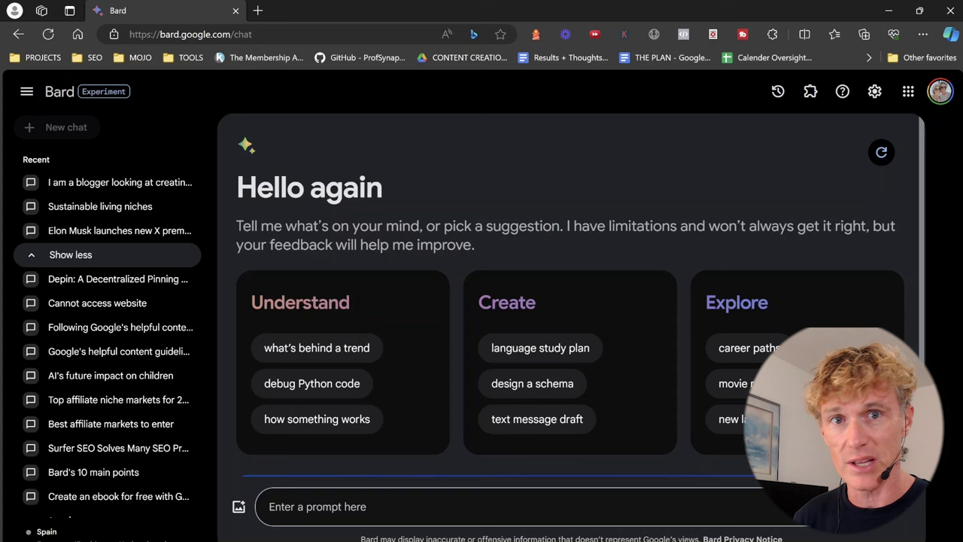
- Paste and send the question asking which affiliate niche markets are best
left_click(452, 506)
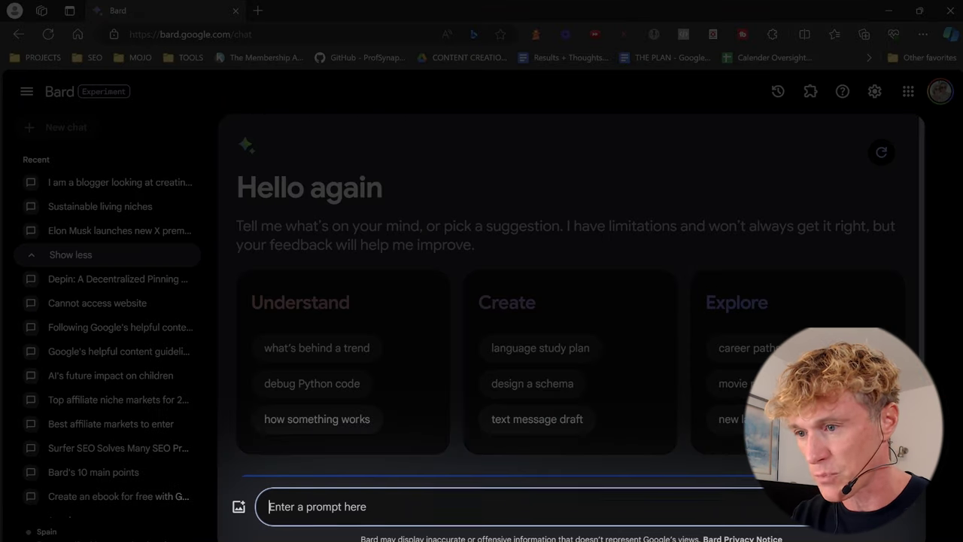
type("What are the best affiliate 'niche' markets to enter into to make money online?")
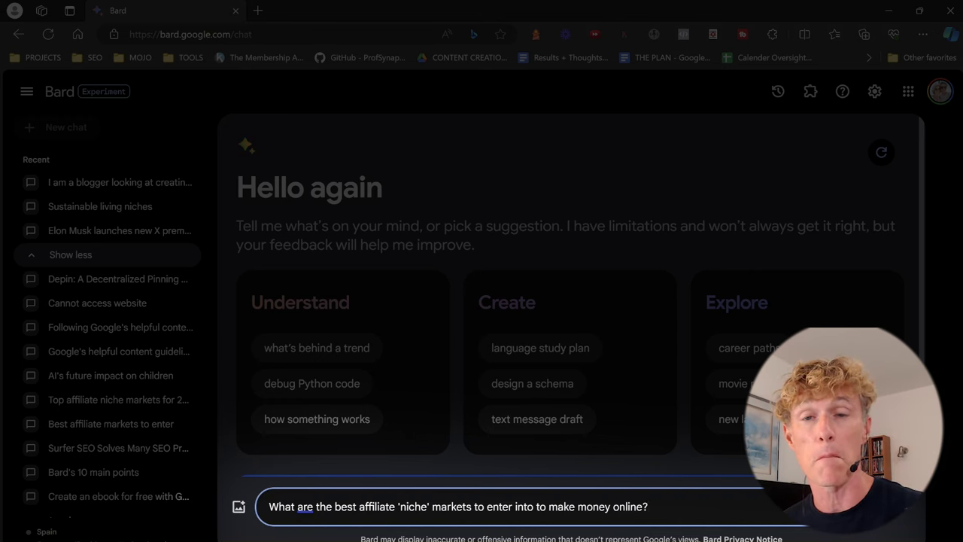
key("Return")
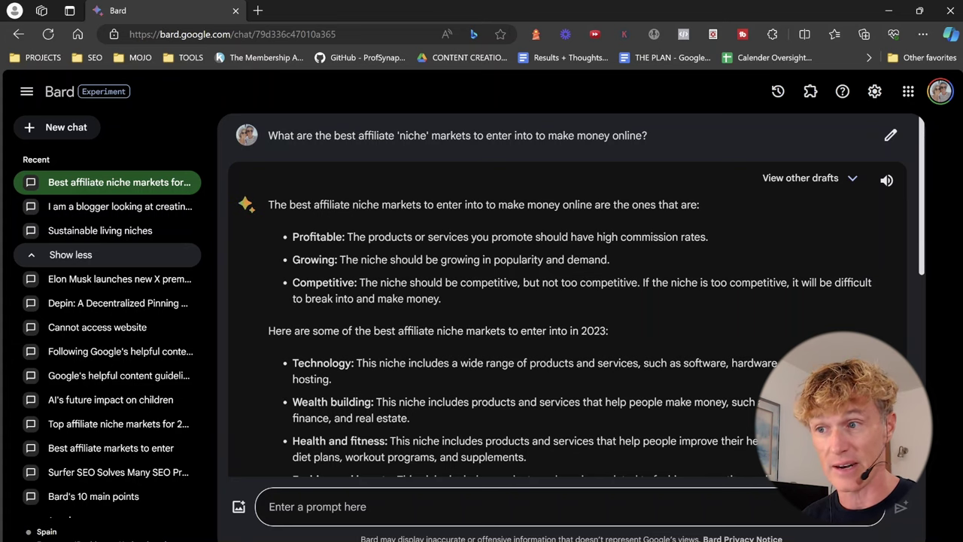
- Scroll through Bard's list of affiliate niches like Technology and Wealth building
scroll(572, 301, "down", 2)
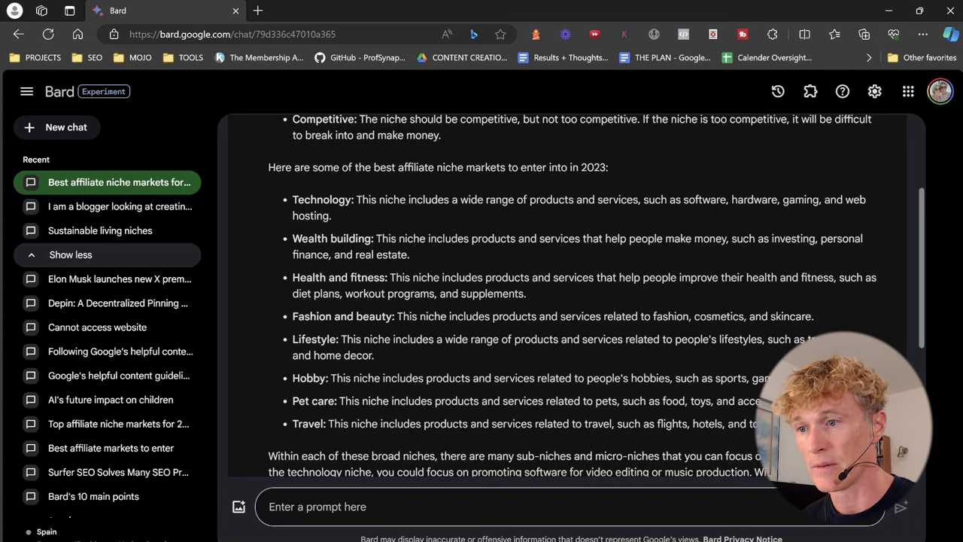
scroll(572, 298, "down", 3)
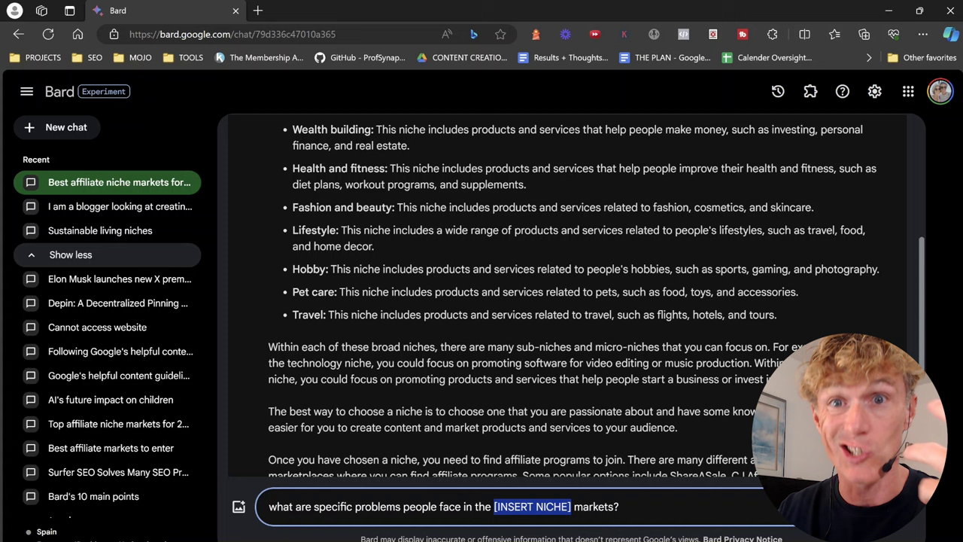
- Fill the niche placeholder with 'travel' and send the specific-problems question
type("trva")
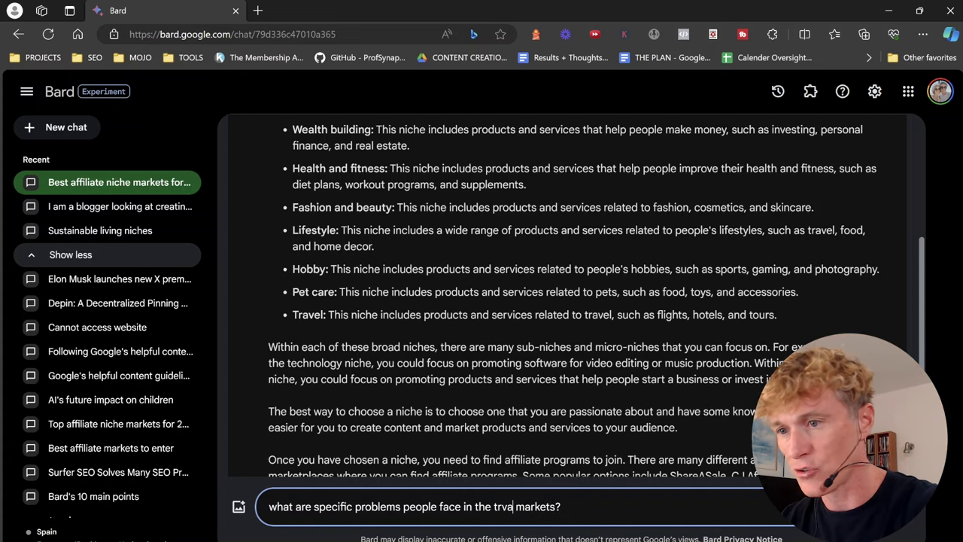
type("ravel")
key("Return")
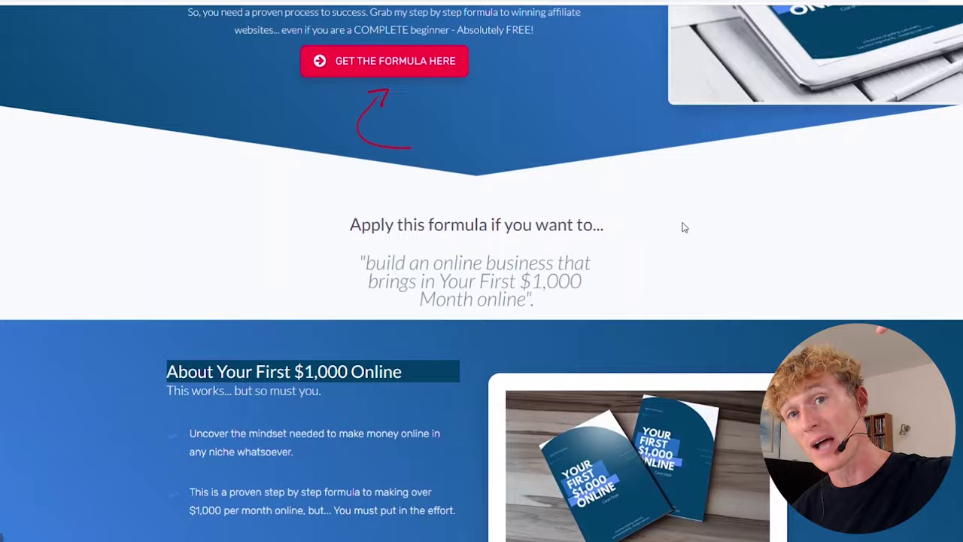
scroll(684, 228, "down", 2)
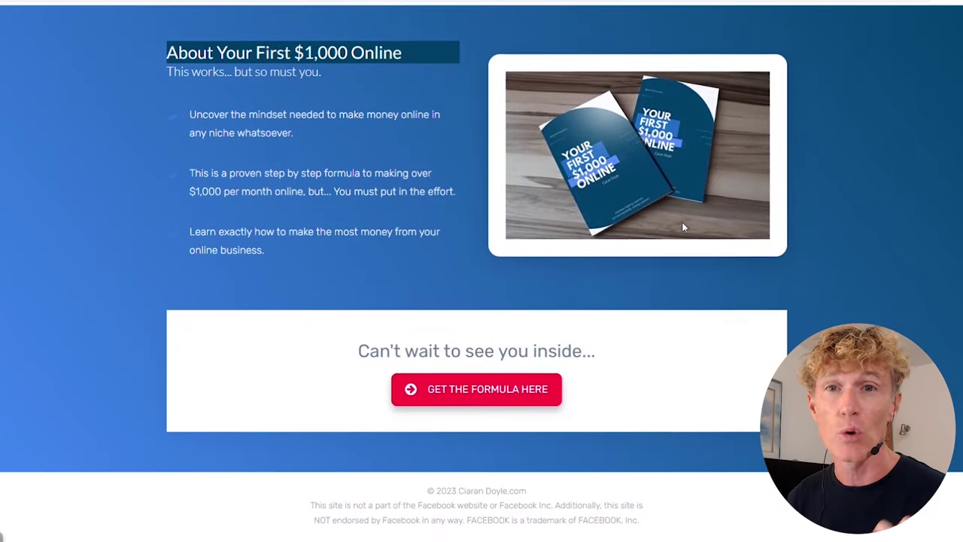
- Scroll down and back up the Your First $1,000 Online landing page
scroll(684, 227, "up", 6)
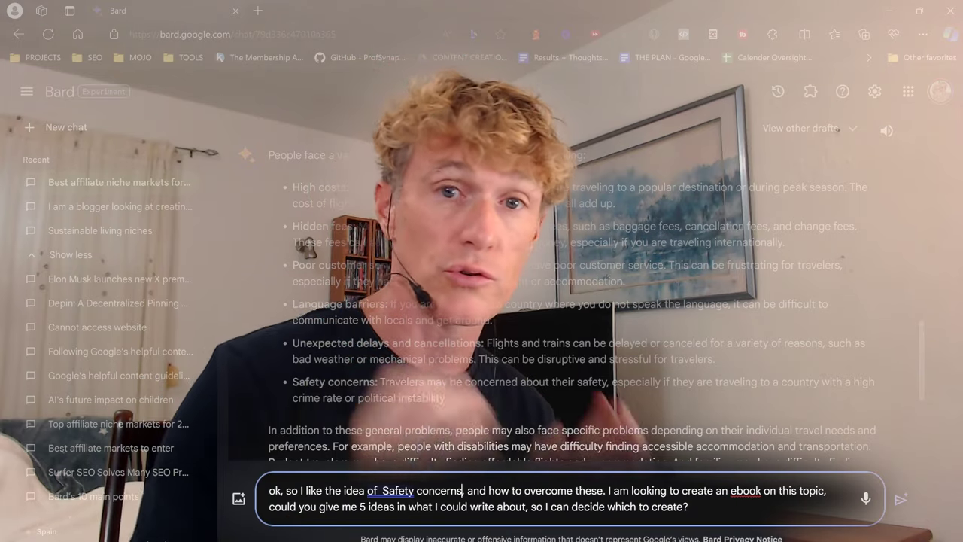
- Send the prompt requesting five ebook ideas on travel safety concerns
key("Return")
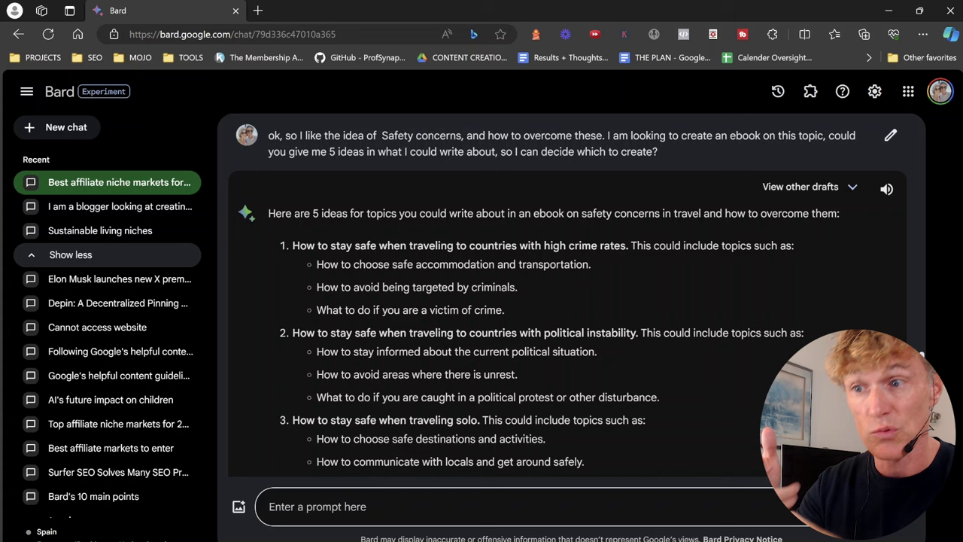
scroll(569, 296, "down", 2)
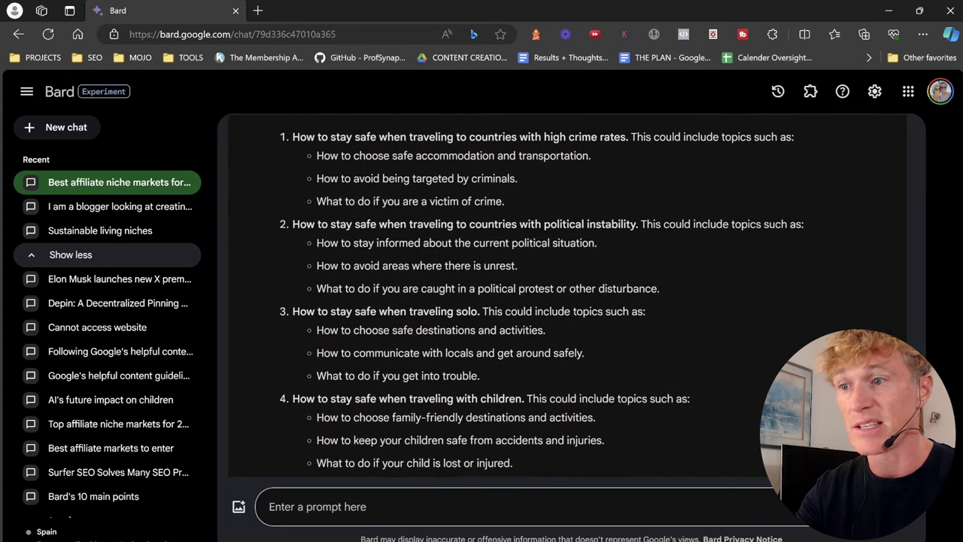
scroll(568, 297, "down", 1)
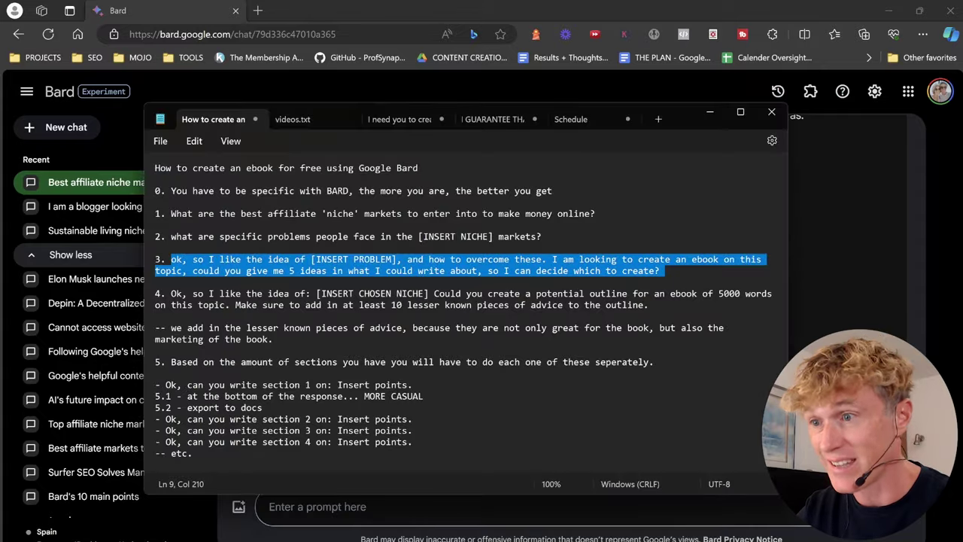
- Copy the 5000-word ebook outline prompt from the notes into Bard's prompt box
left_click_drag(649, 305, 171, 294)
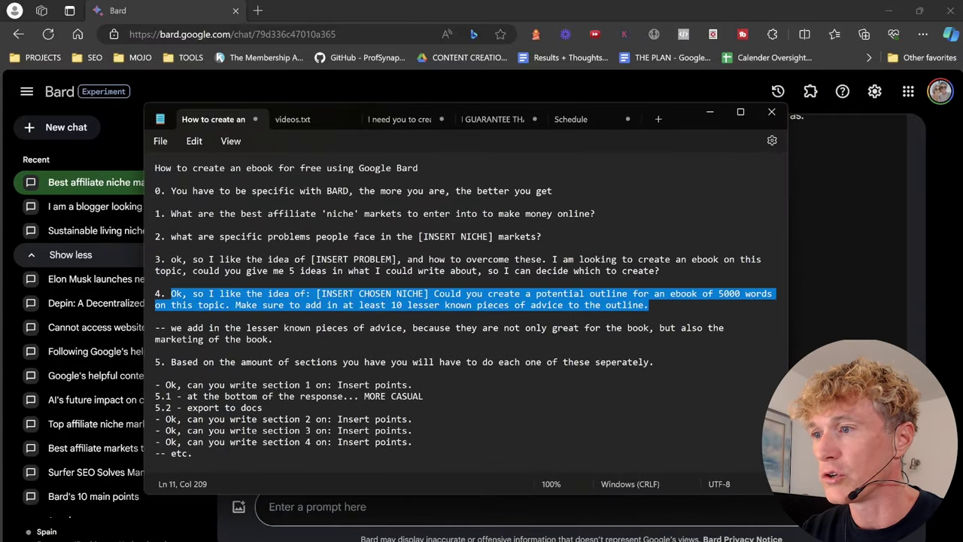
right_click(254, 299)
left_click(268, 363)
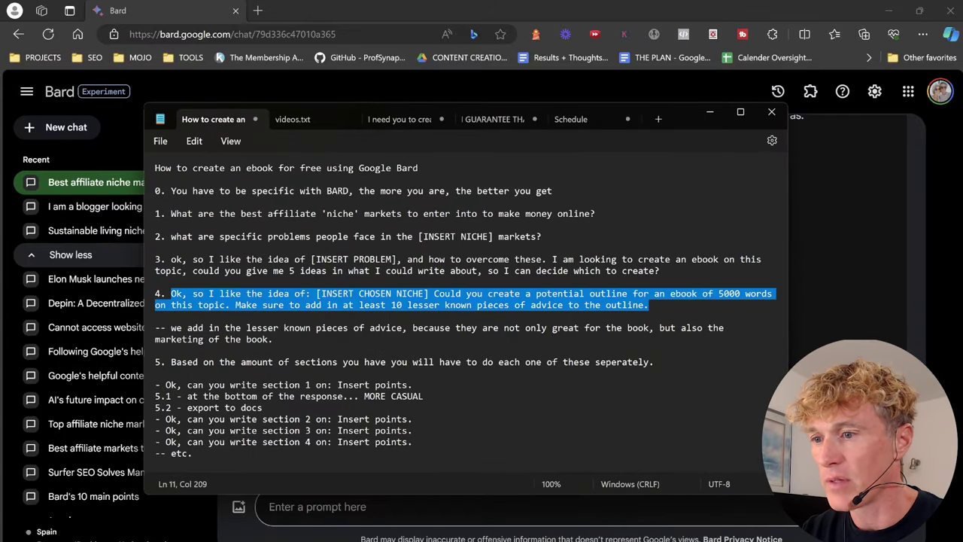
key("alt+Tab")
key("ctrl+v")
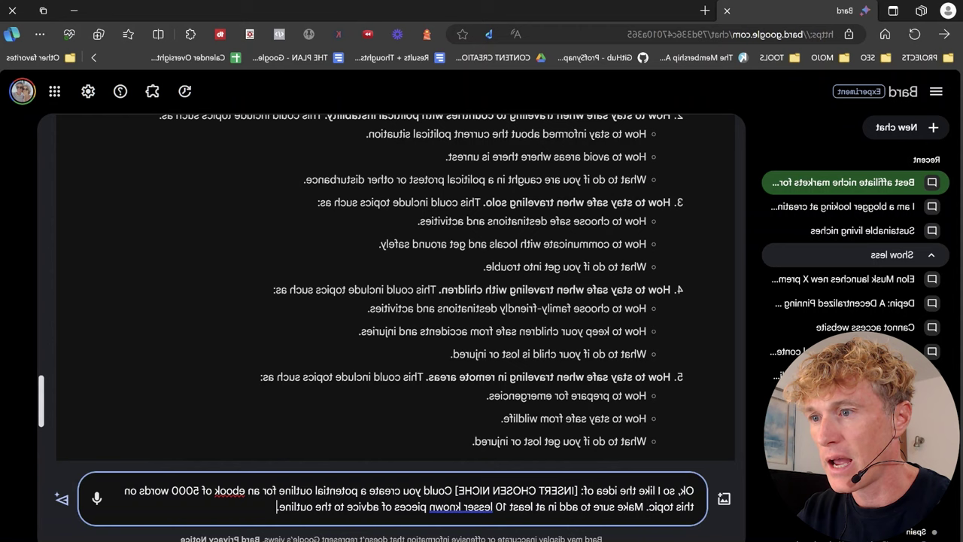
- Replace [INSERT CHOSEN NICHE] with the copied traveling-with-children idea title, ending with a period
left_click_drag(635, 290, 441, 289)
right_click(656, 293)
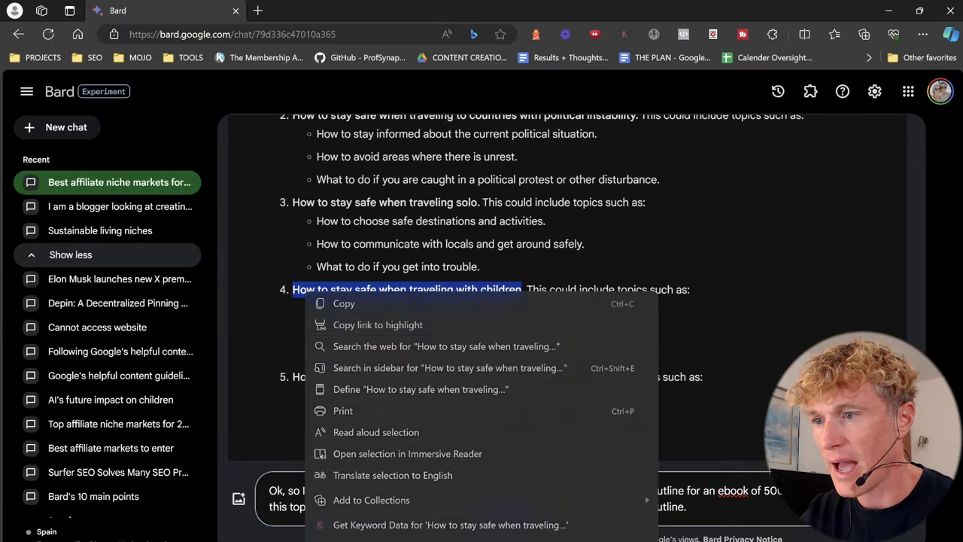
left_click(632, 304)
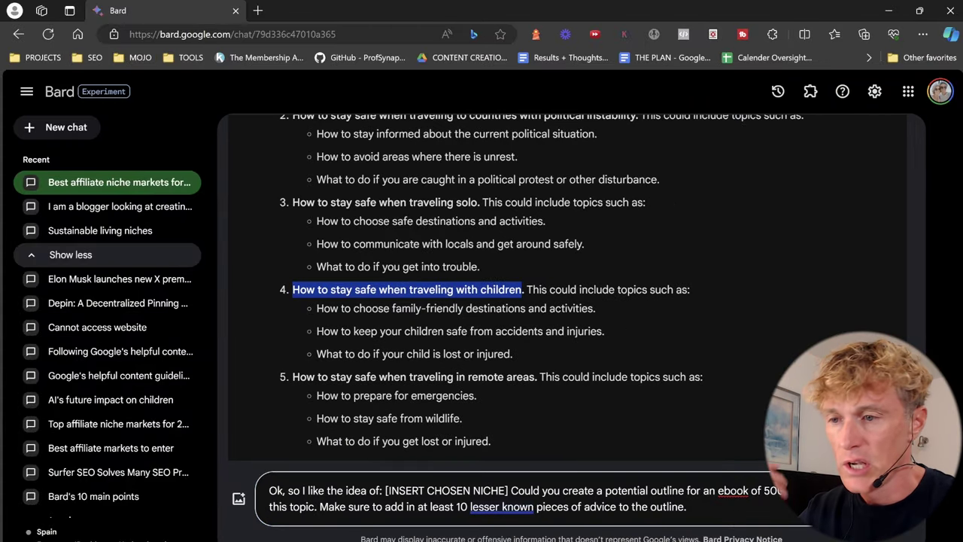
left_click_drag(510, 490, 498, 491)
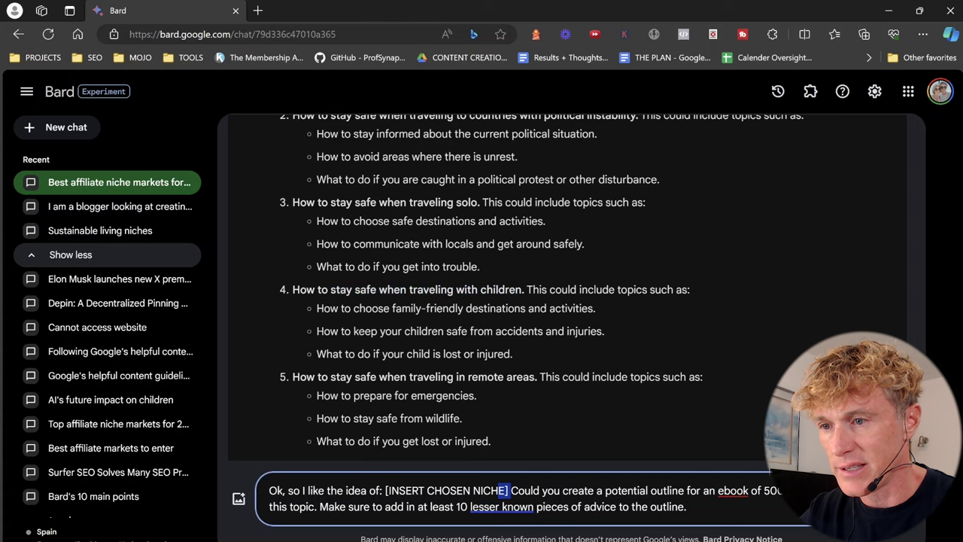
key("ctrl+v")
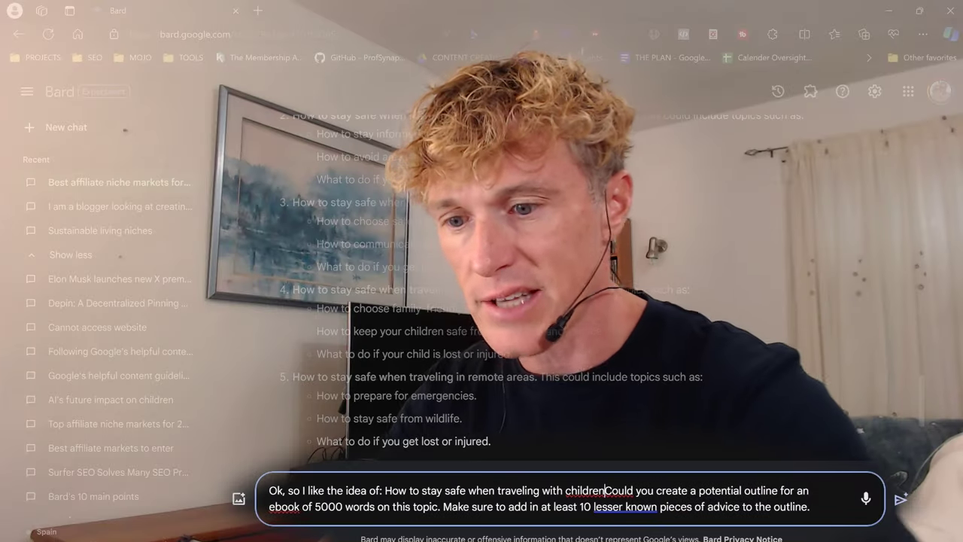
type(".")
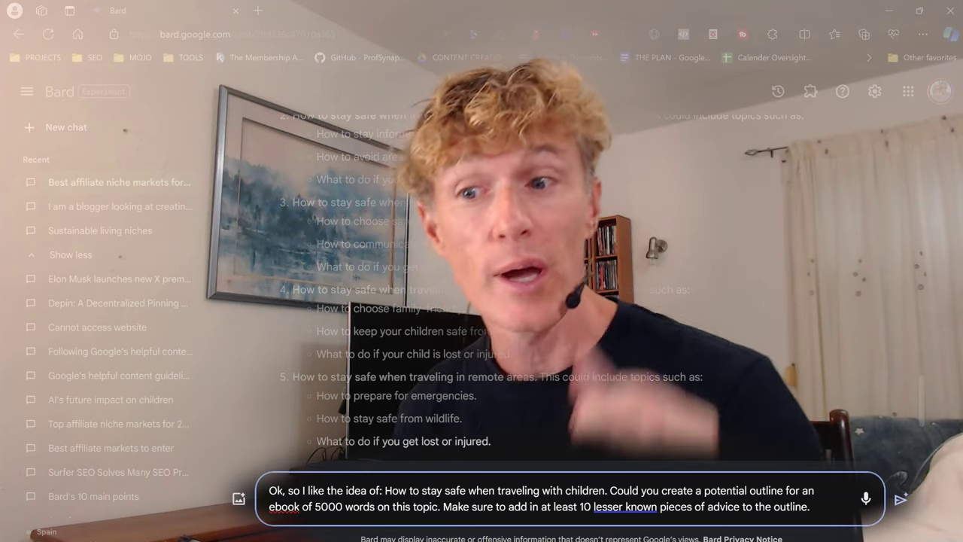
left_click(610, 490)
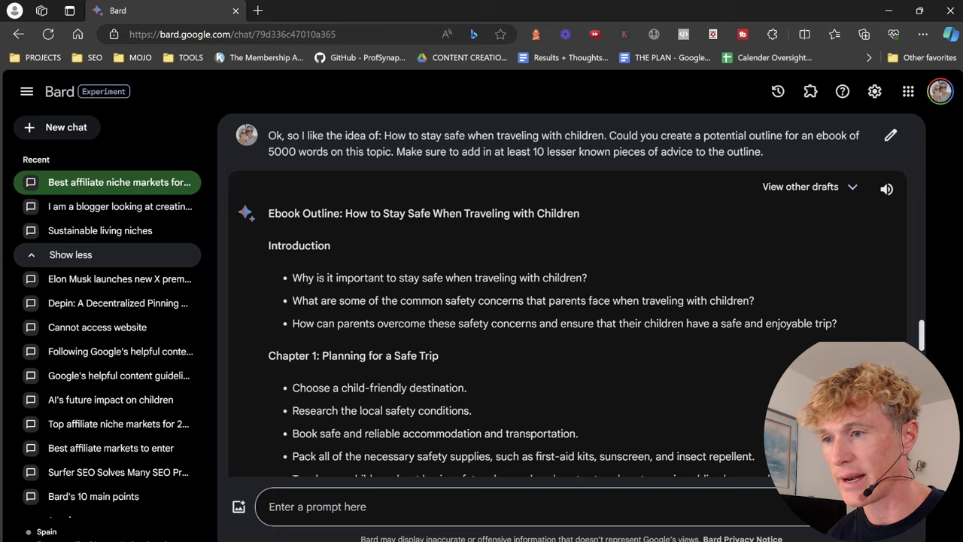
scroll(572, 301, "down", 10)
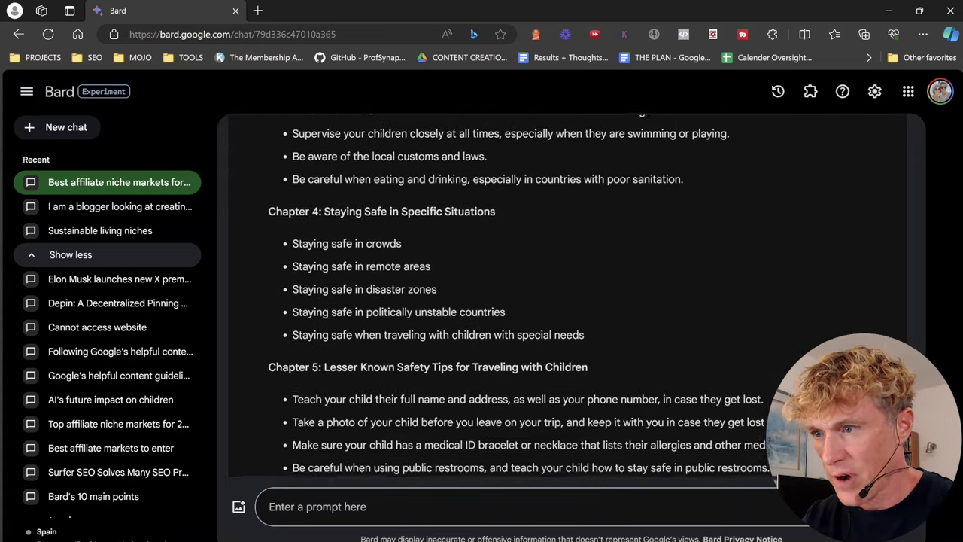
scroll(572, 301, "down", 8)
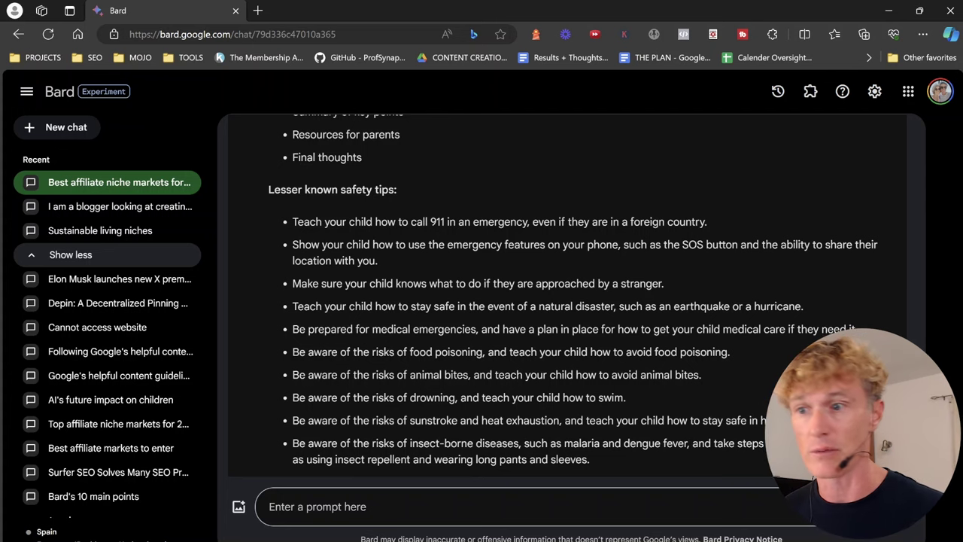
scroll(572, 294, "up", 15)
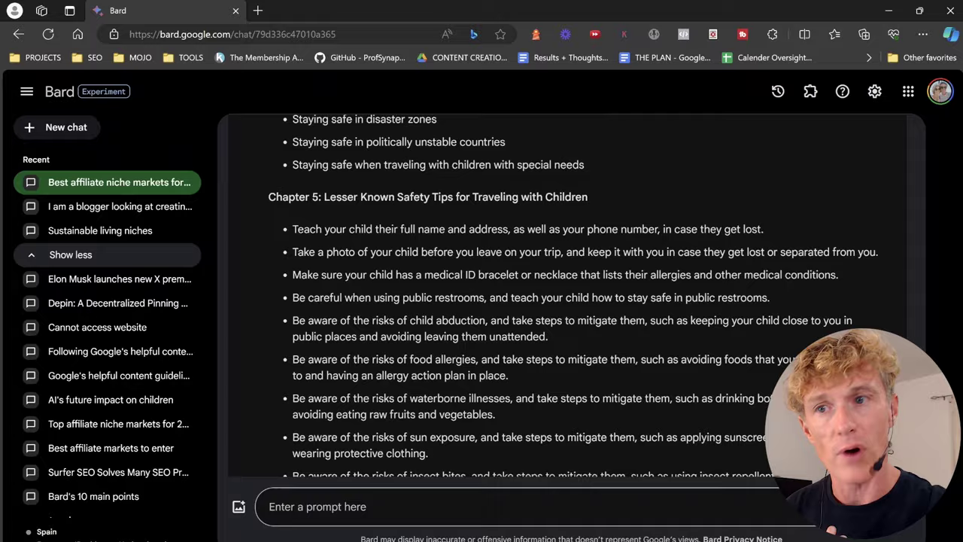
scroll(572, 294, "up", 5)
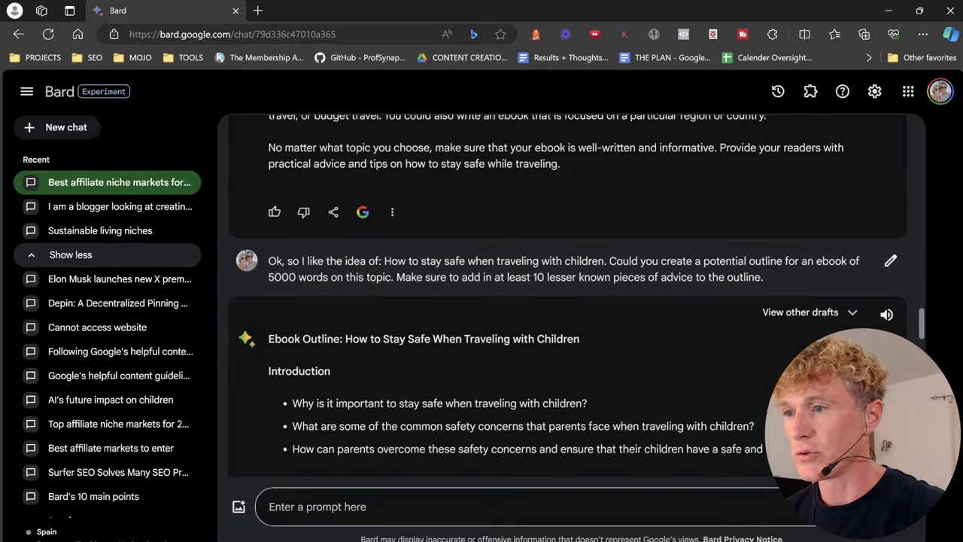
scroll(572, 293, "down", 3)
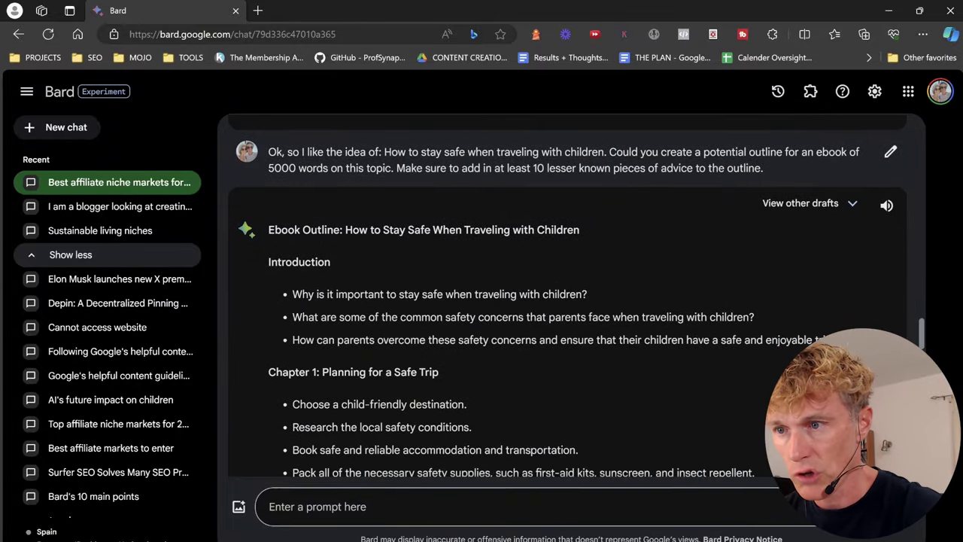
scroll(572, 293, "down", 2)
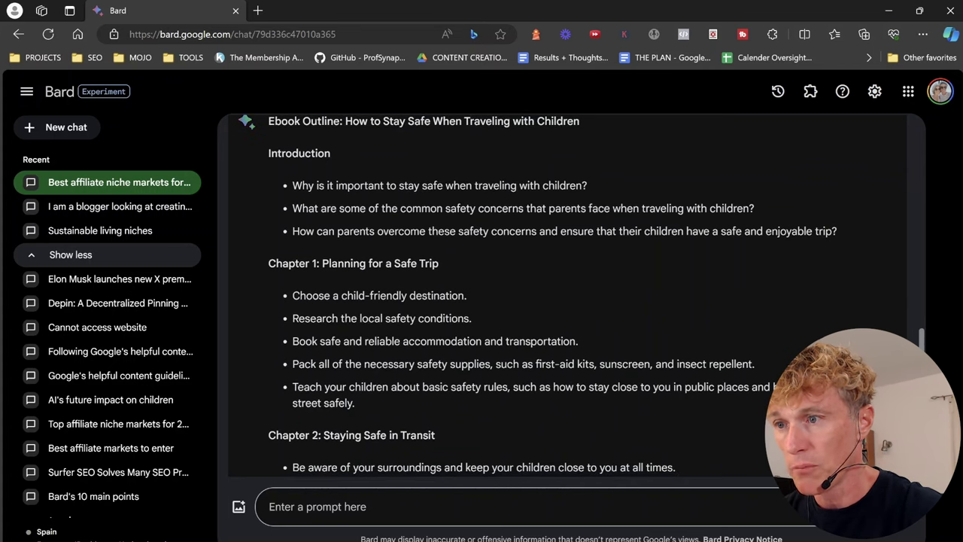
scroll(572, 294, "down", 3)
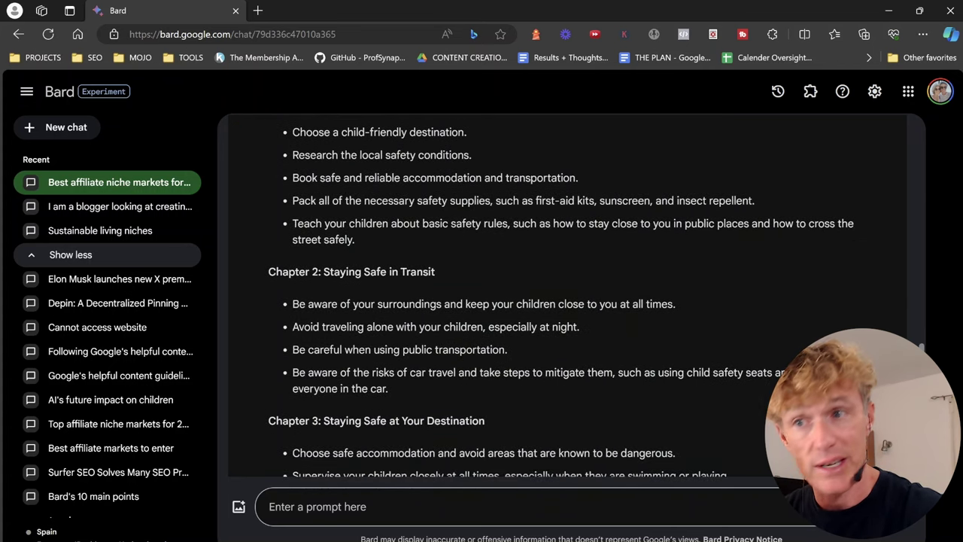
scroll(572, 294, "down", 3)
scroll(572, 294, "down", 3)
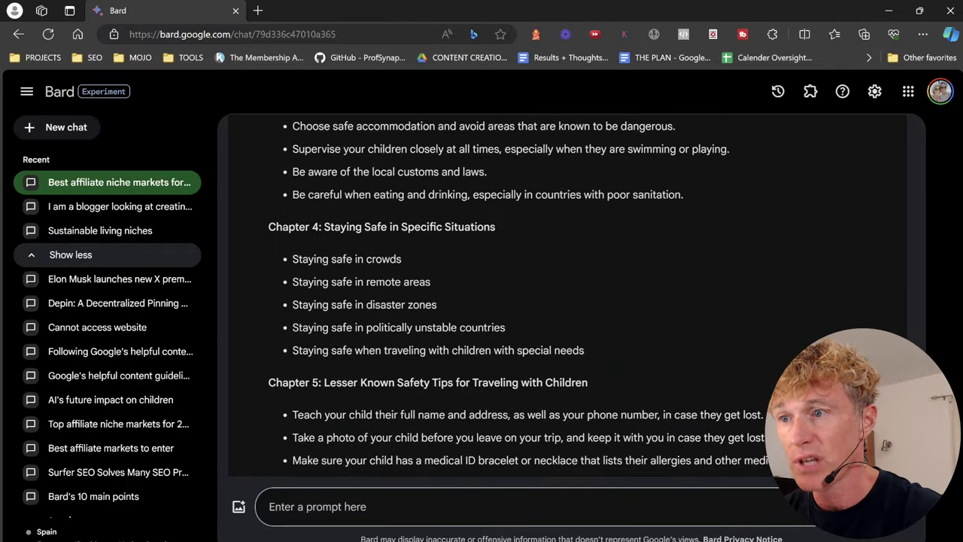
scroll(572, 293, "down", 2)
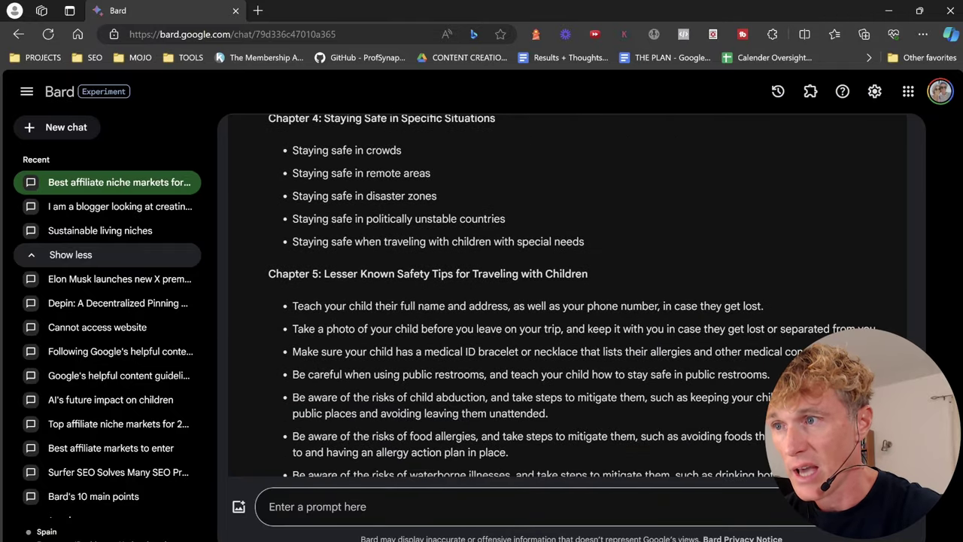
scroll(572, 294, "down", 3)
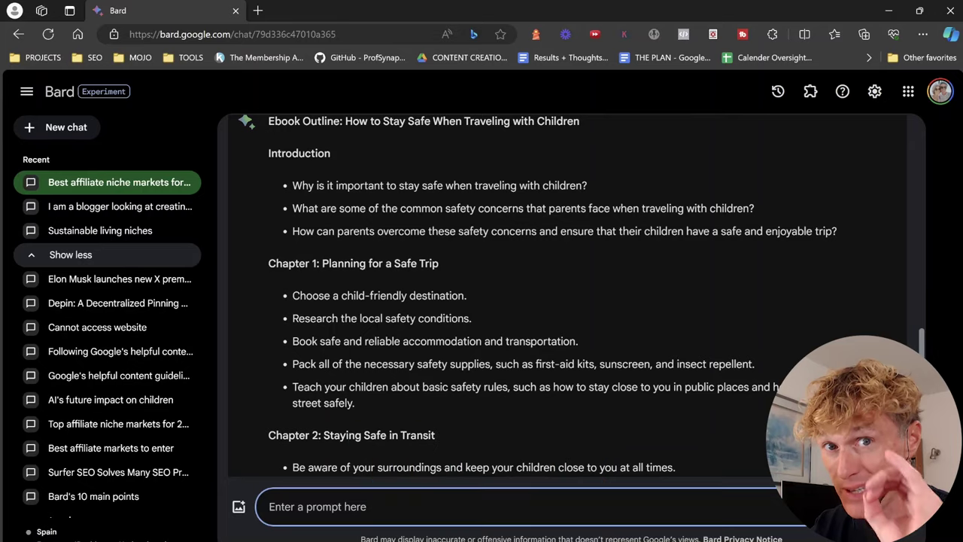
- Send the Chapter 1 writing request and review Bard's Planning for a Safe Trip answer
key("ctrl+v")
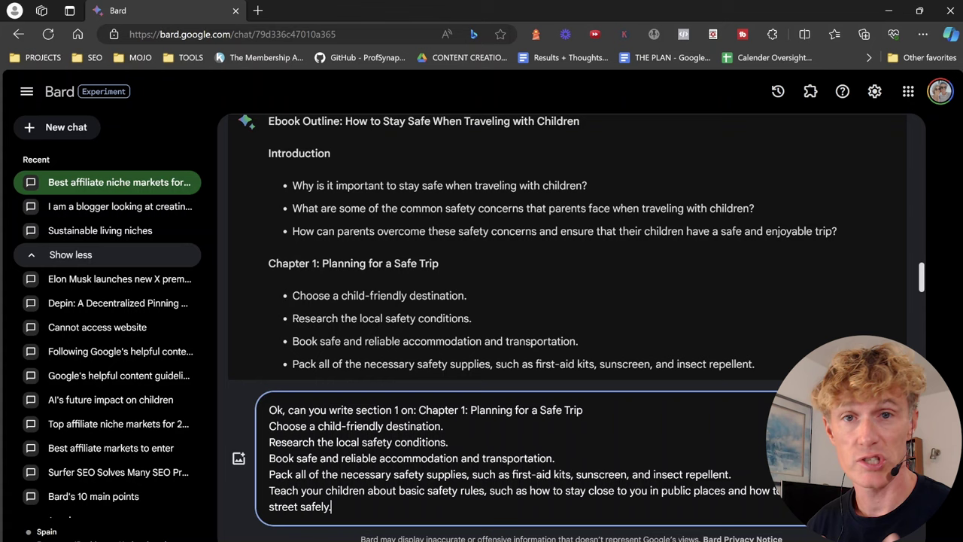
key("Return")
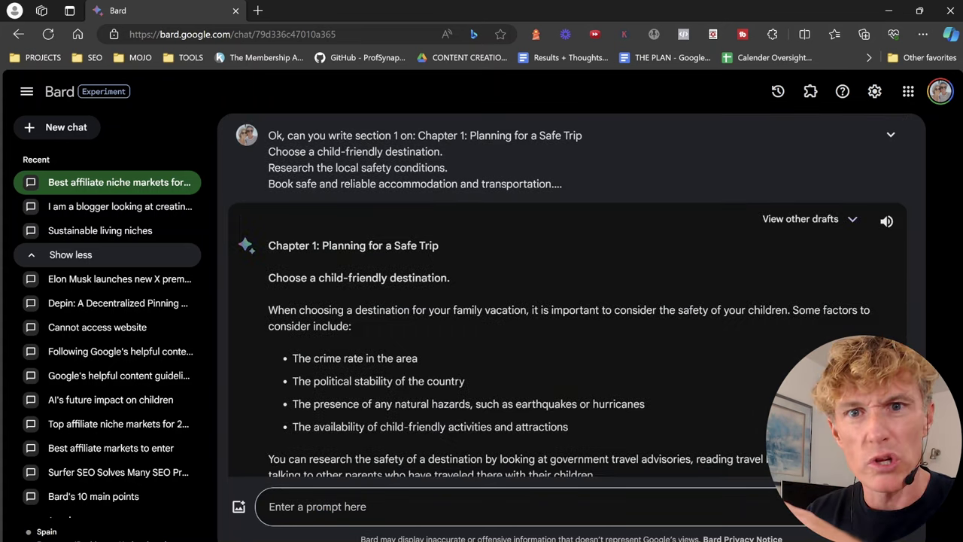
scroll(572, 301, "down", 10)
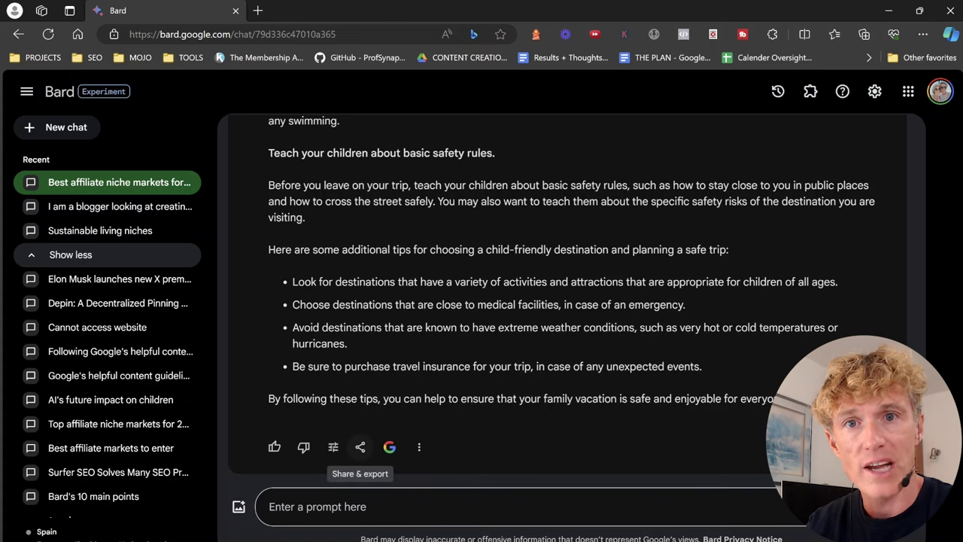
- Export the Chapter 1 answer to Google Docs and open the new document
left_click(361, 447)
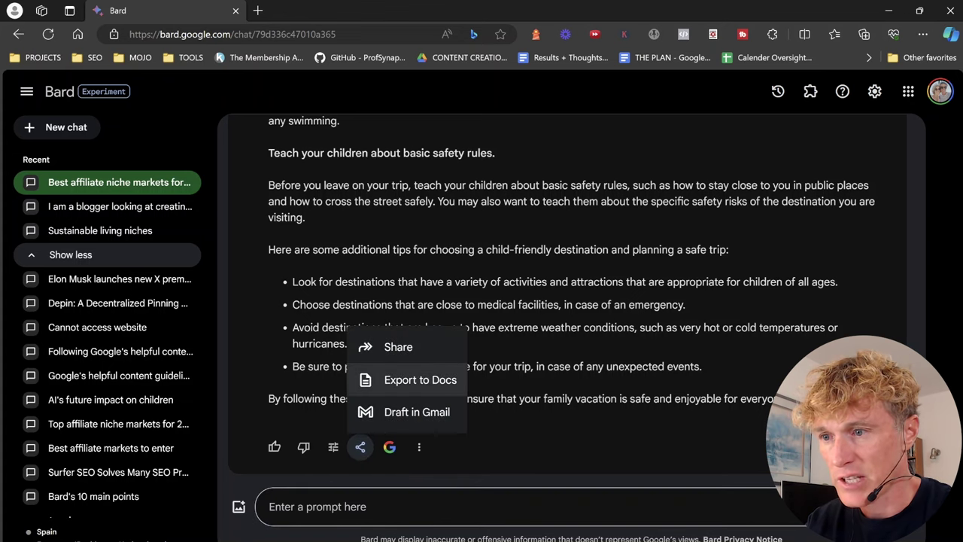
left_click(420, 380)
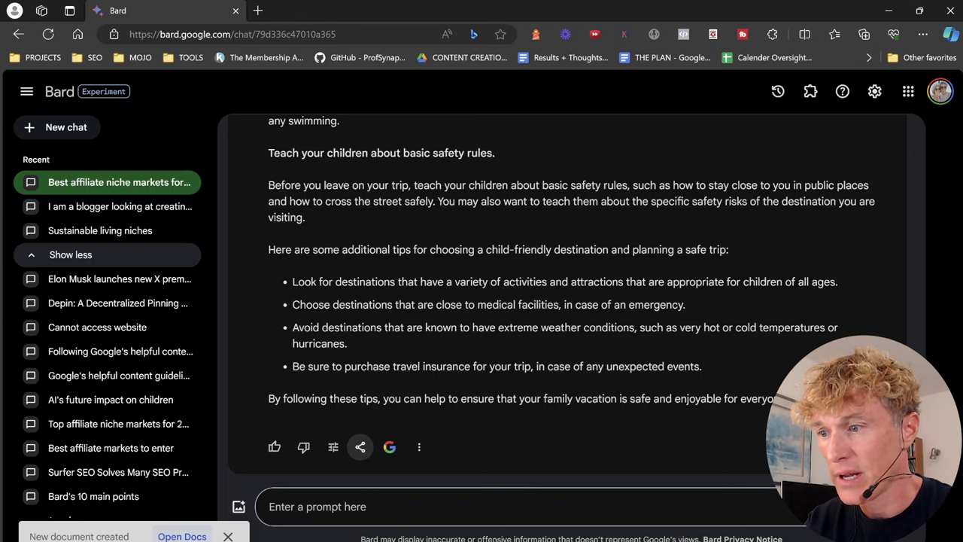
left_click(182, 536)
scroll(460, 338, "down", 2)
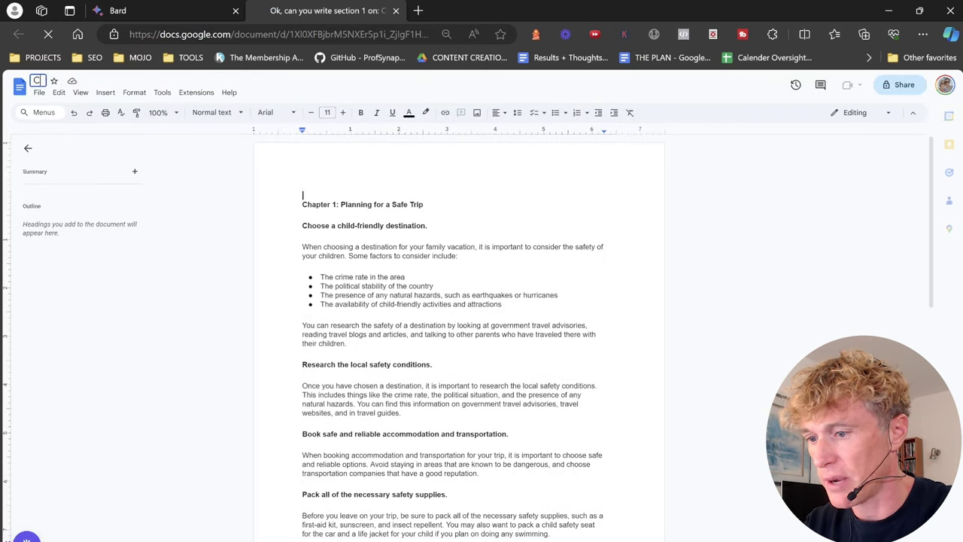
- Scroll through the exported Chapter 1 document and back up
scroll(459, 338, "down", 8)
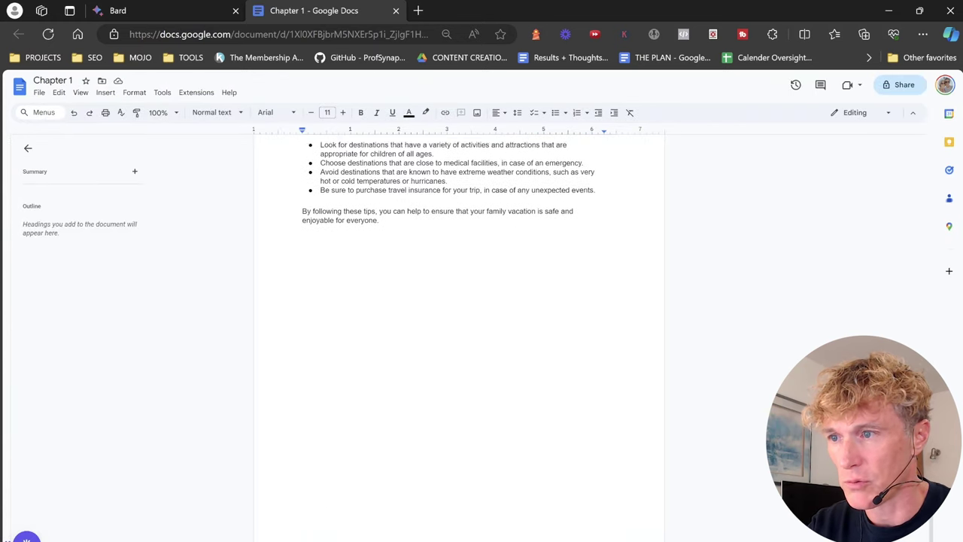
scroll(460, 338, "up", 10)
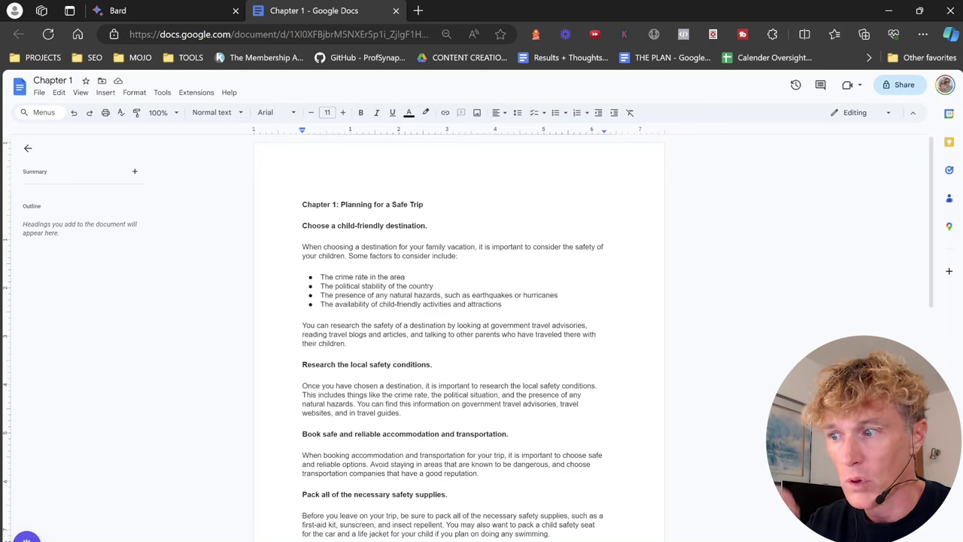
- Send Bard the section 2 request filled with the Chapter 2: Staying Safe in Transit points
key("ctrl+shift+Tab")
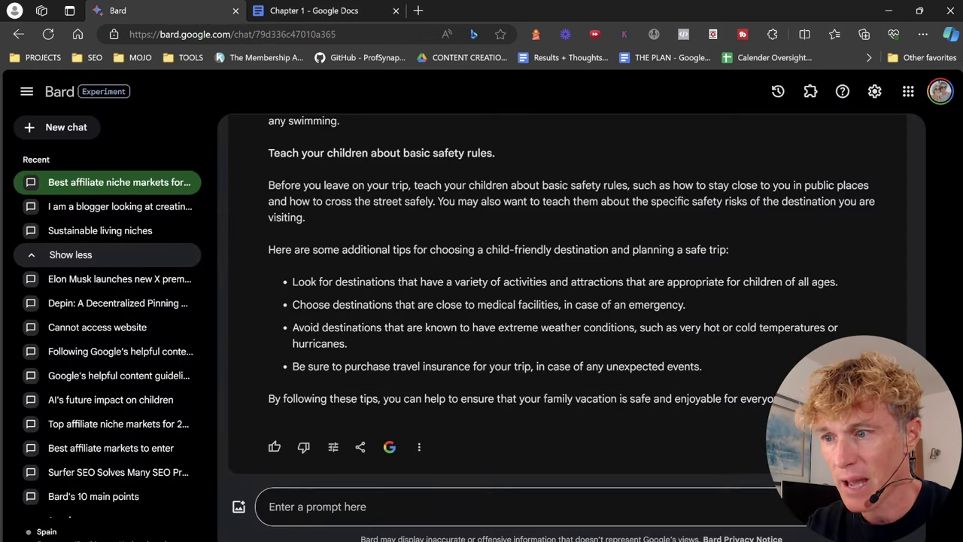
left_click(317, 506)
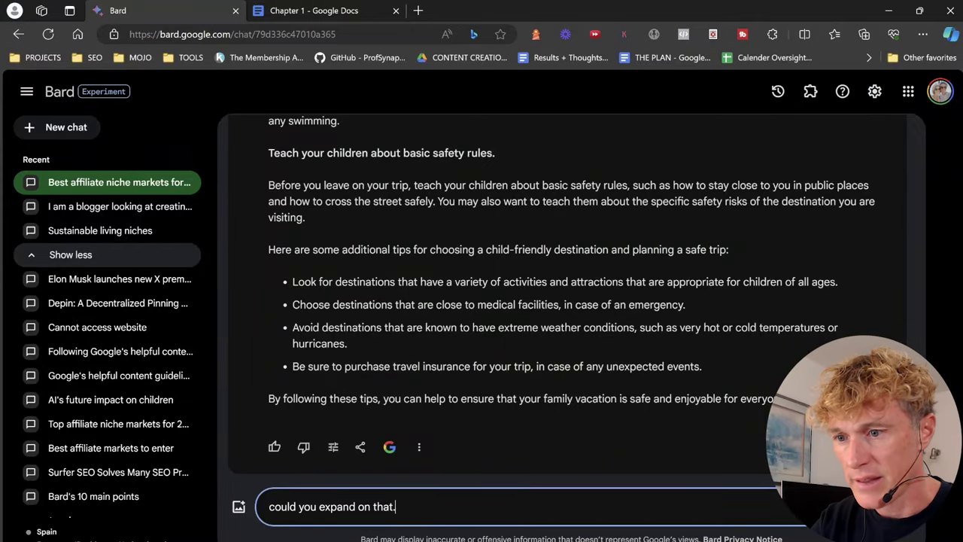
scroll(569, 296, "up", 15)
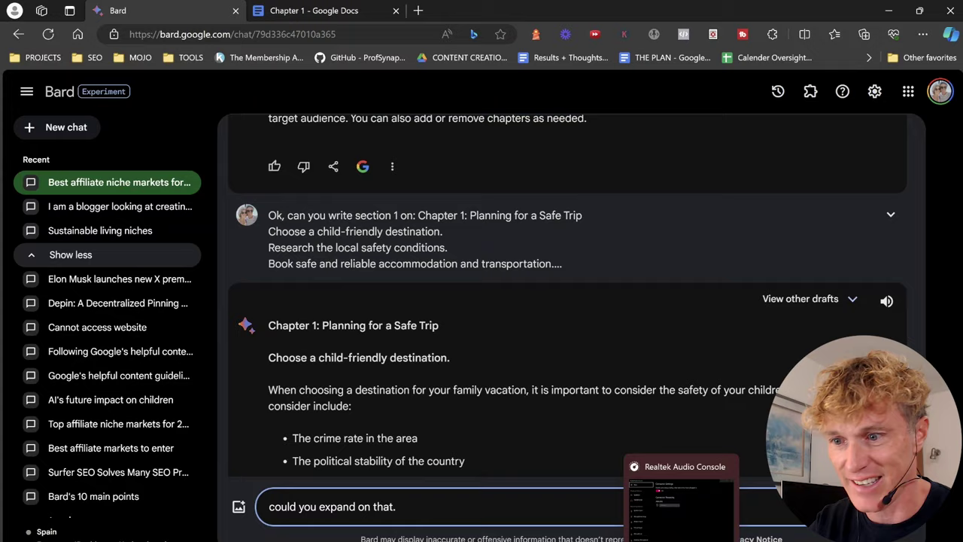
key("alt+Tab")
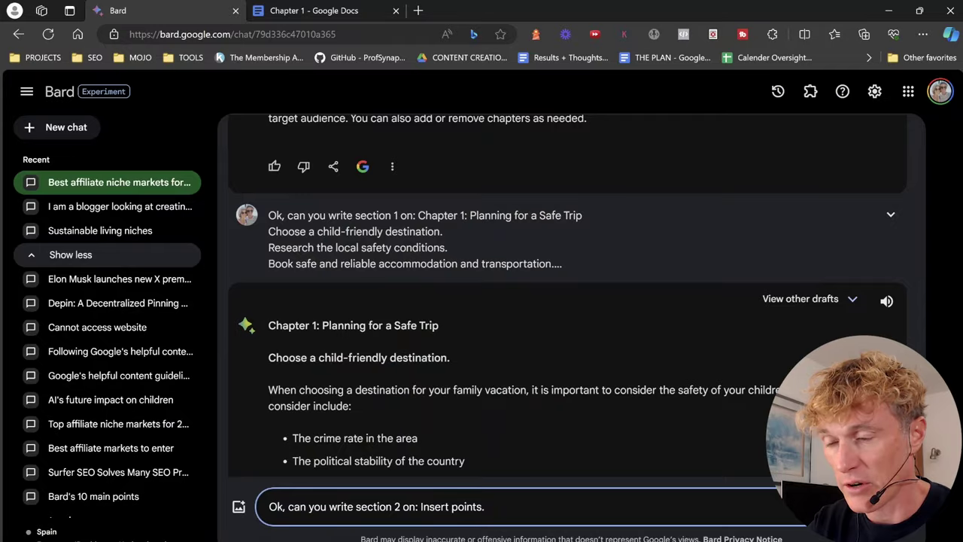
scroll(568, 296, "up", 5)
scroll(569, 296, "up", 10)
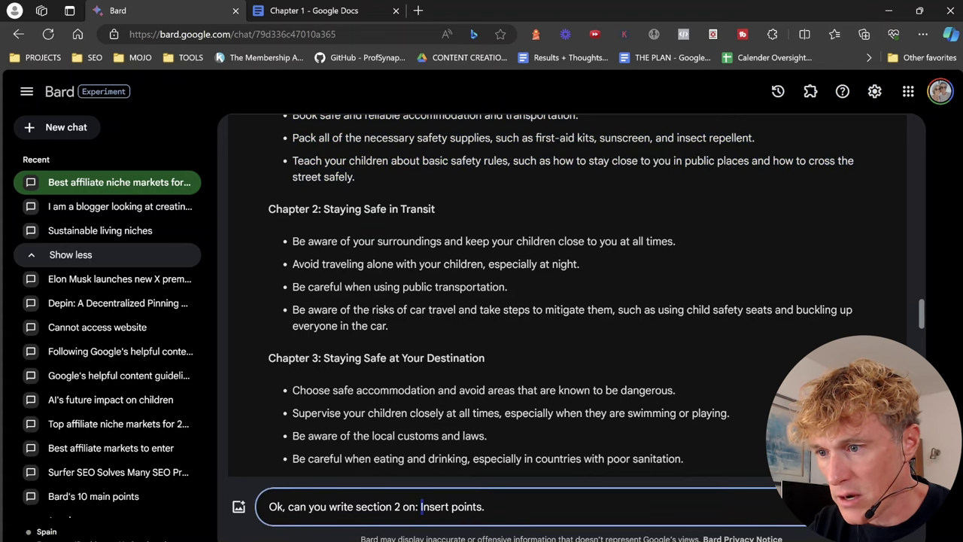
type("Chapter 2: Staying Safe in Transit Be aware of your surroundings and keep your children close to you at all times. Avoid traveling alone with your children, especially at night. Be careful when using public transportation. Be aware of the risks of car travel and take steps to mitigate them, such as using child safety seats and buckling up everyone in the car.")
key("Return")
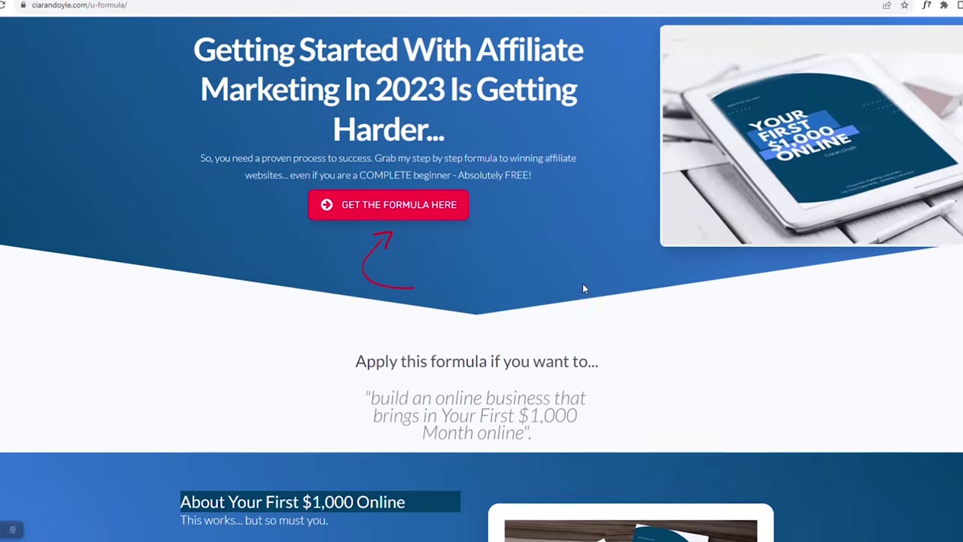
scroll(582, 289, "down", 4)
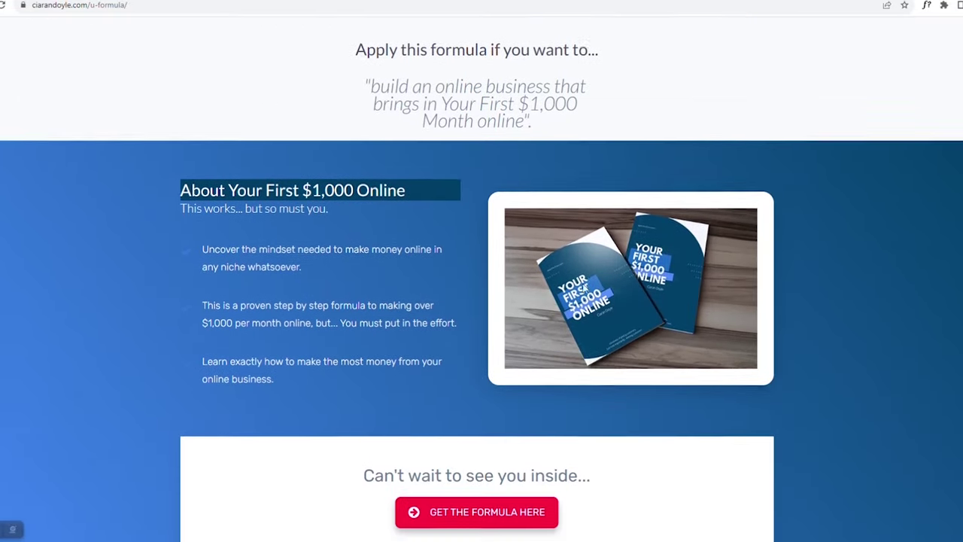